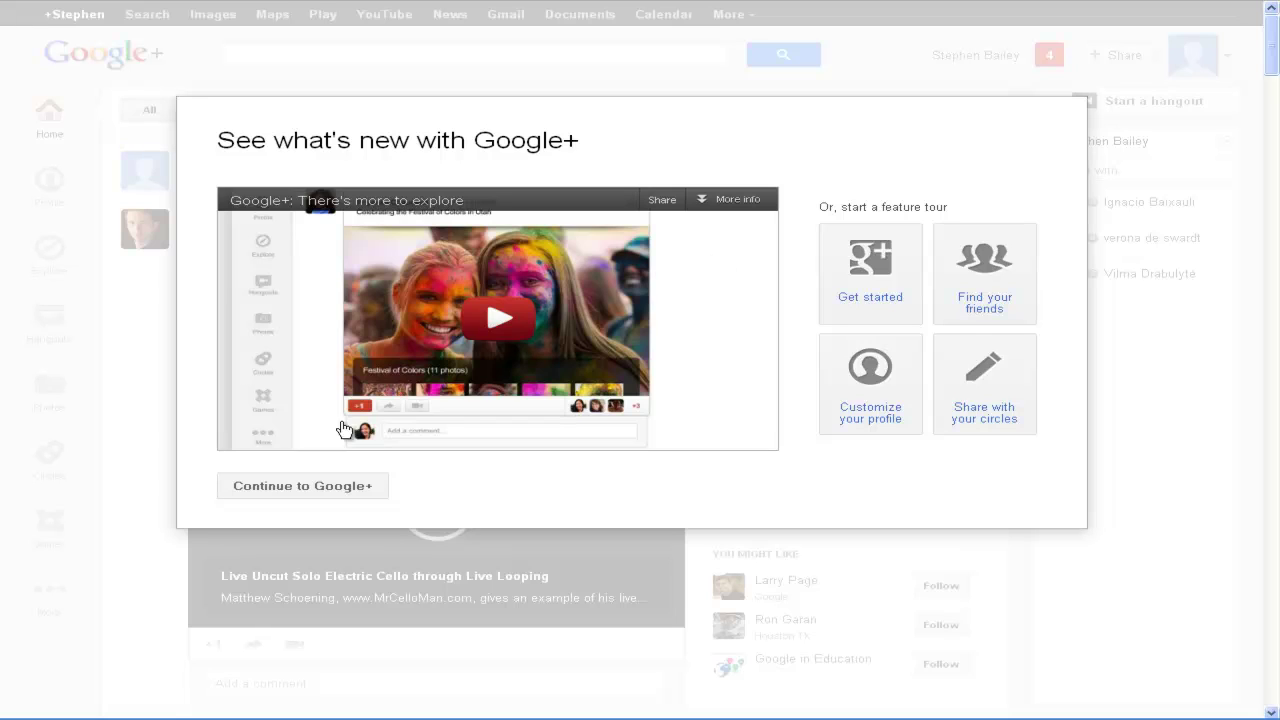
Step: Close the See what's new welcome with Continue to Google+
left_click(349, 490)
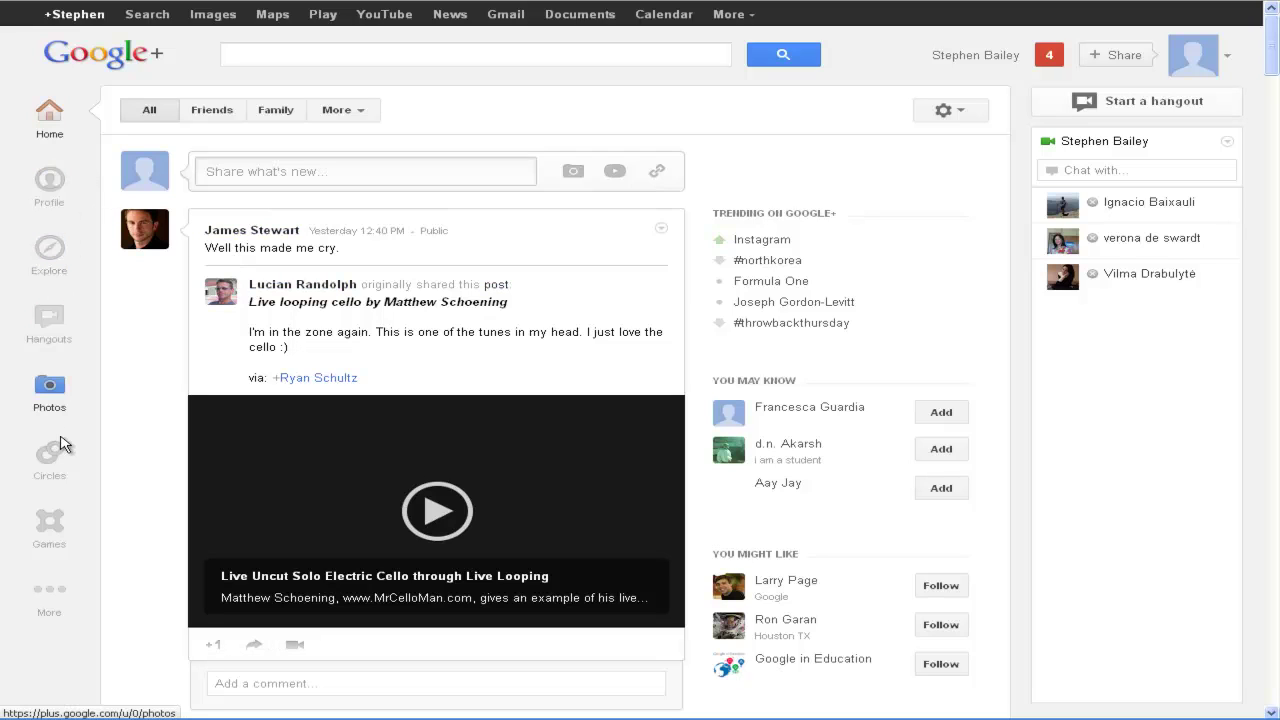
Step: Open Circles from the left sidebar to view Friends, Family, Acquaintances, Following and GPSC
mouse_move(55, 461)
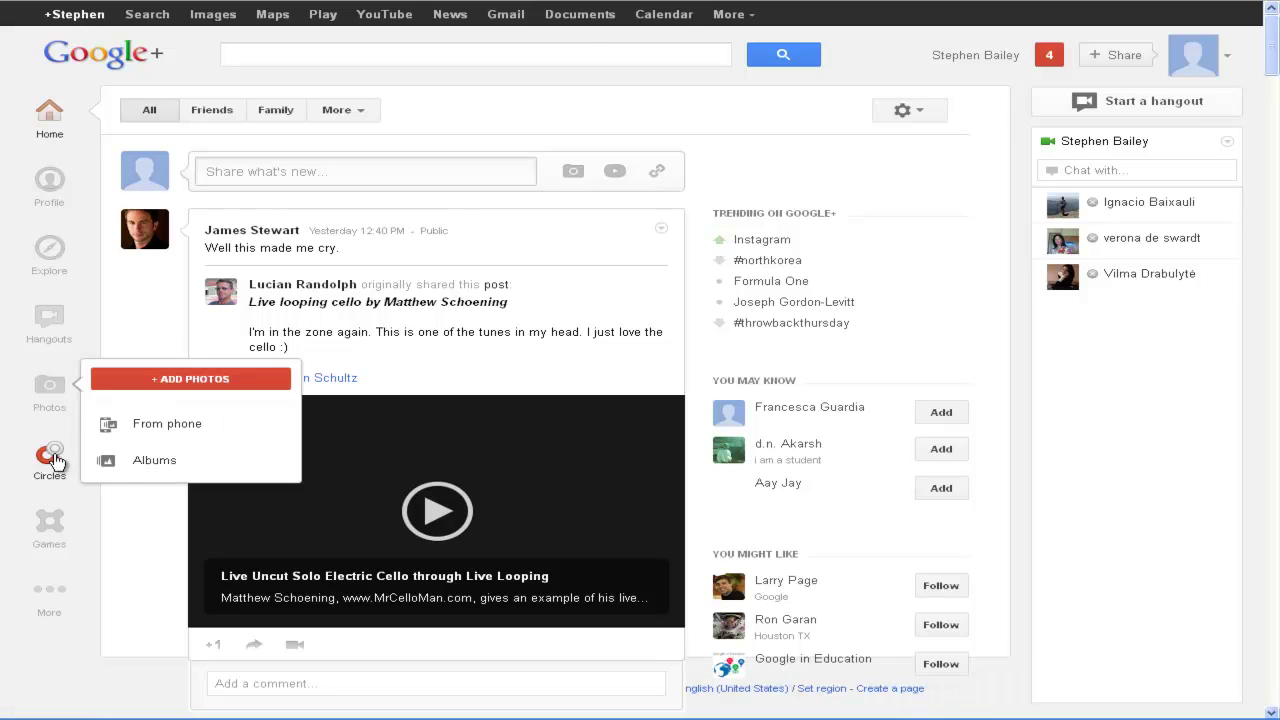
left_click(55, 461)
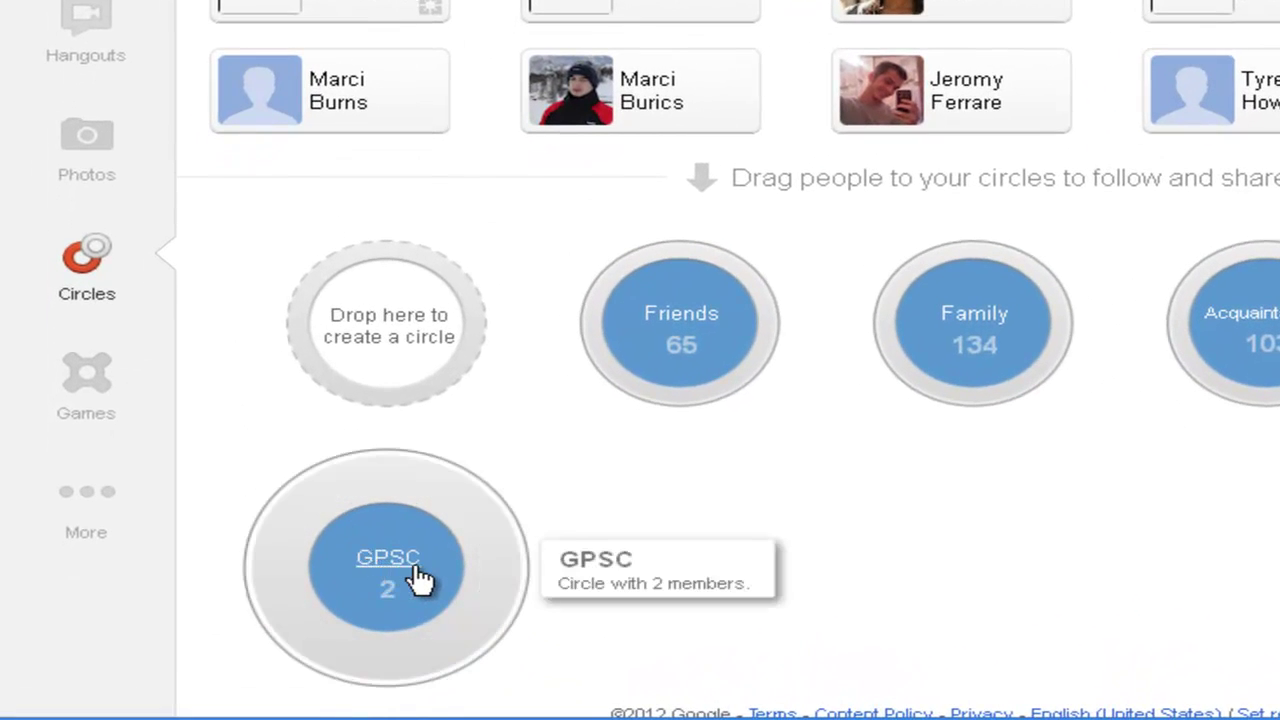
left_click(420, 578)
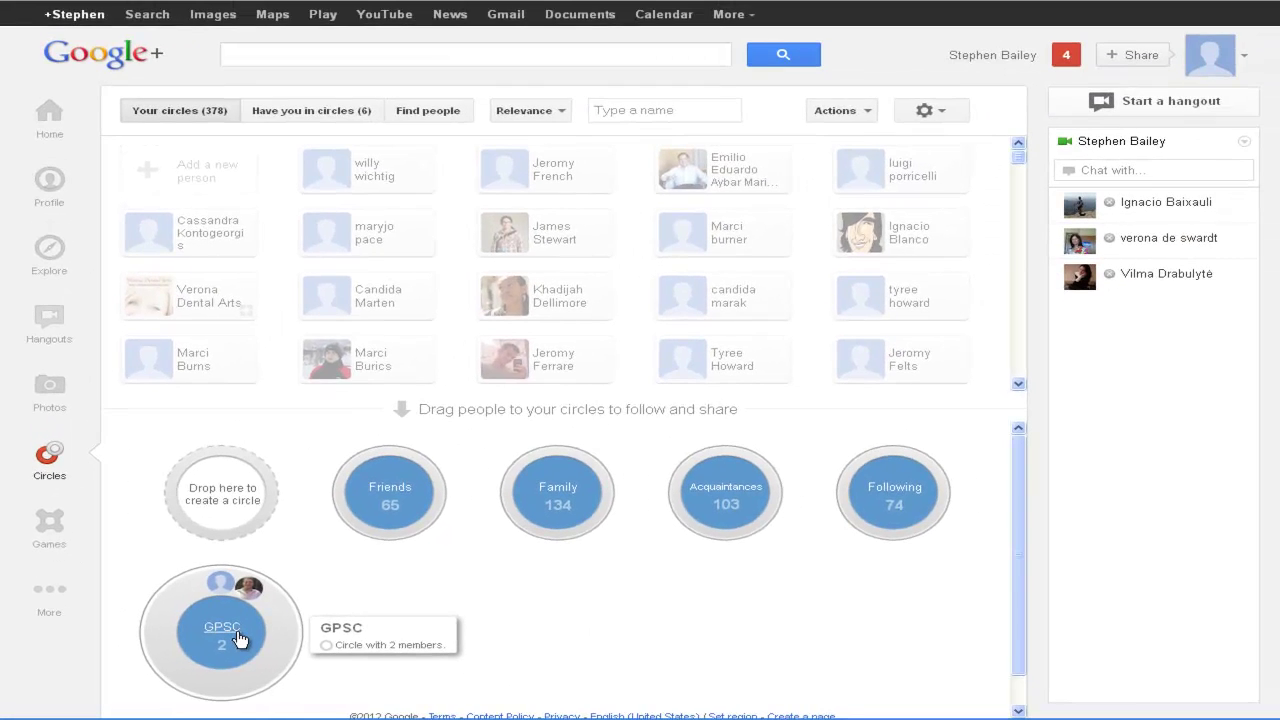
Step: Review the Google Plus How2 outline in Word, then return to the Google+ Circles page
key("alt+Tab")
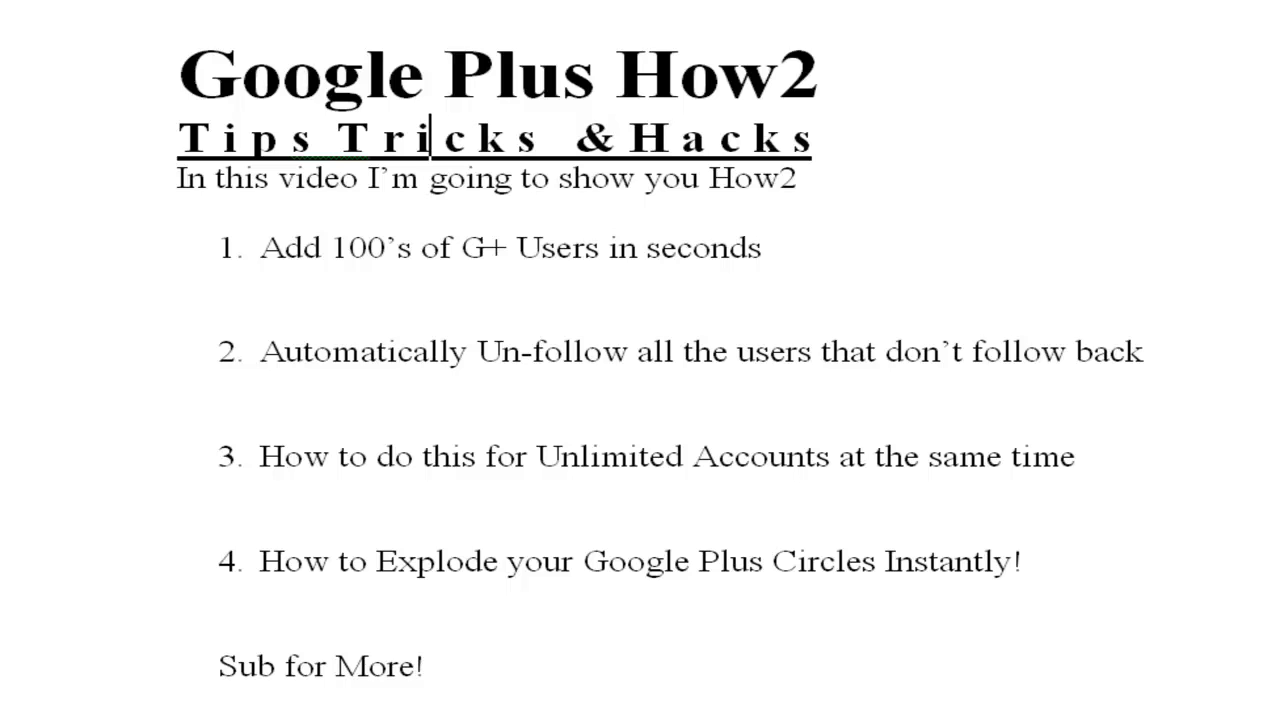
key("alt+Tab")
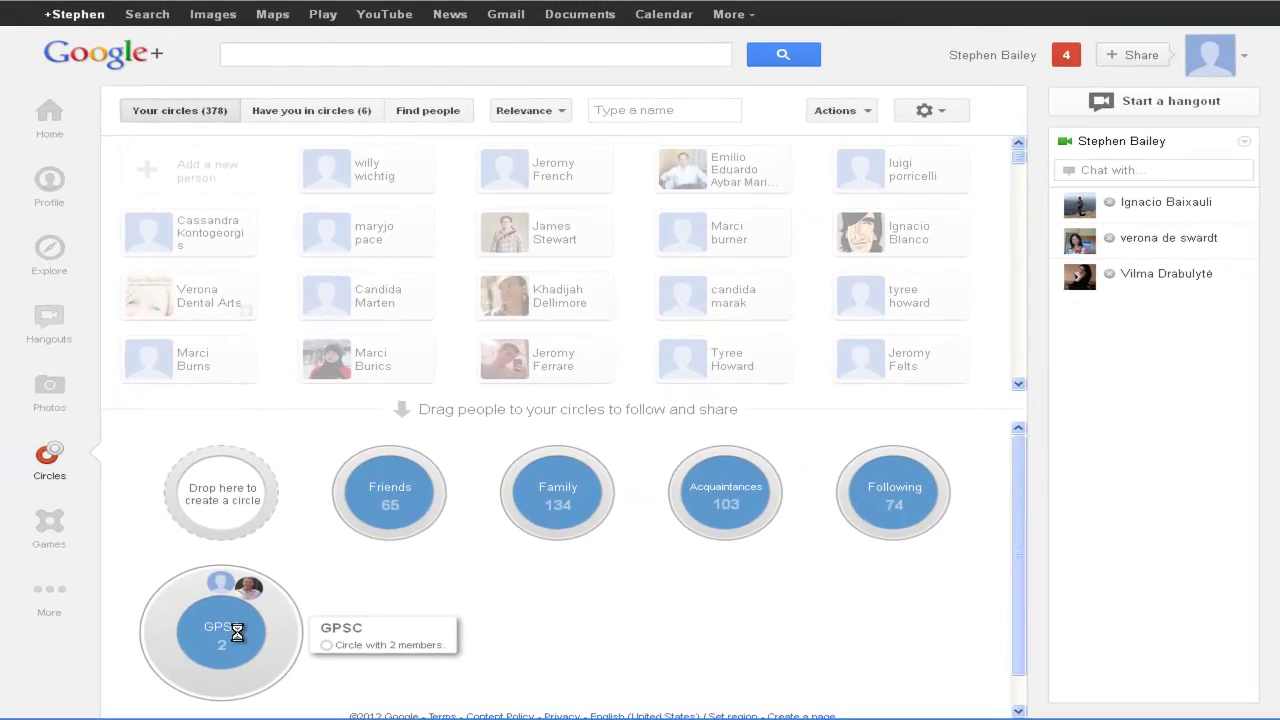
Step: Switch to GPlus Super Circles and delete the three saved Google Plus accounts, confirming each
key("alt+Tab")
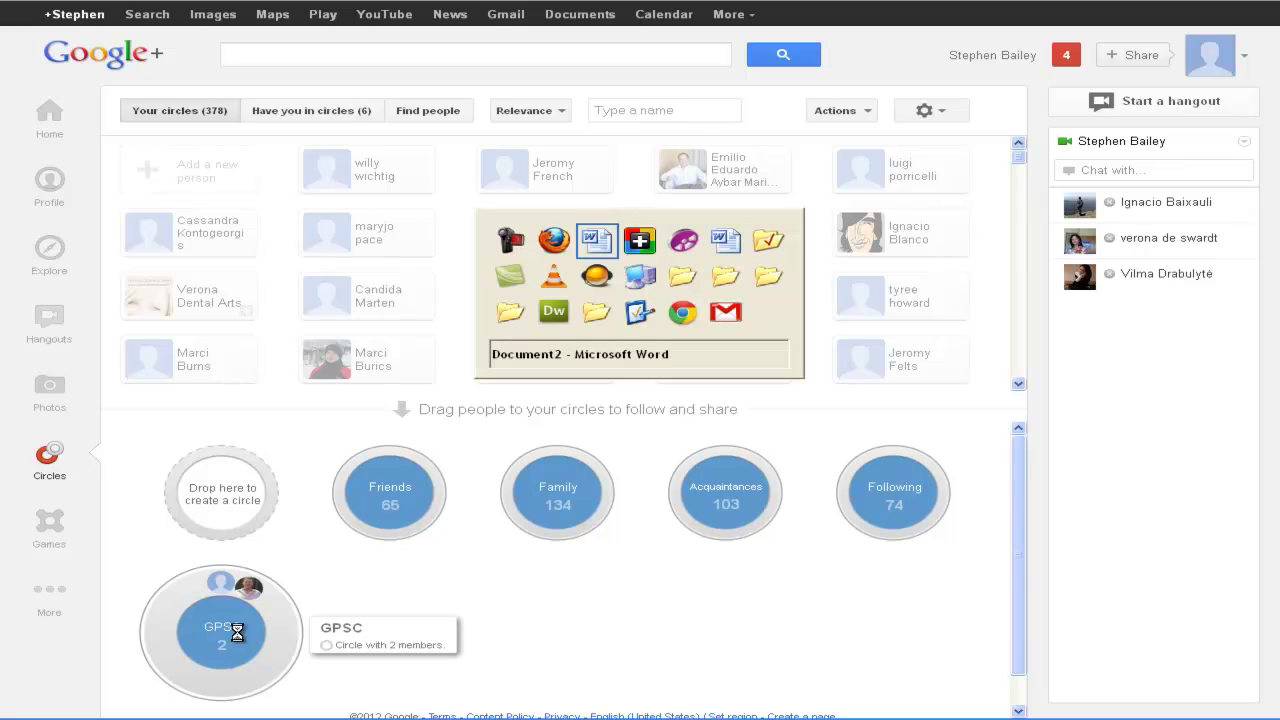
key("alt+Tab")
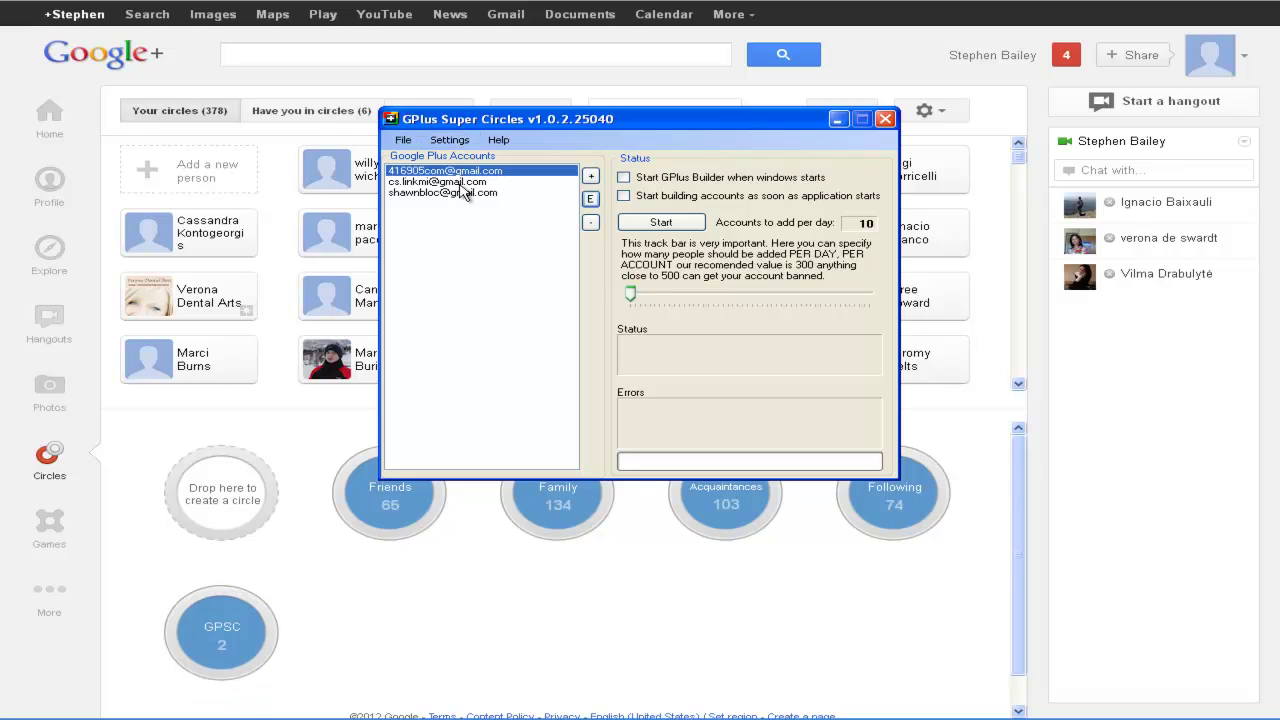
left_click(463, 193)
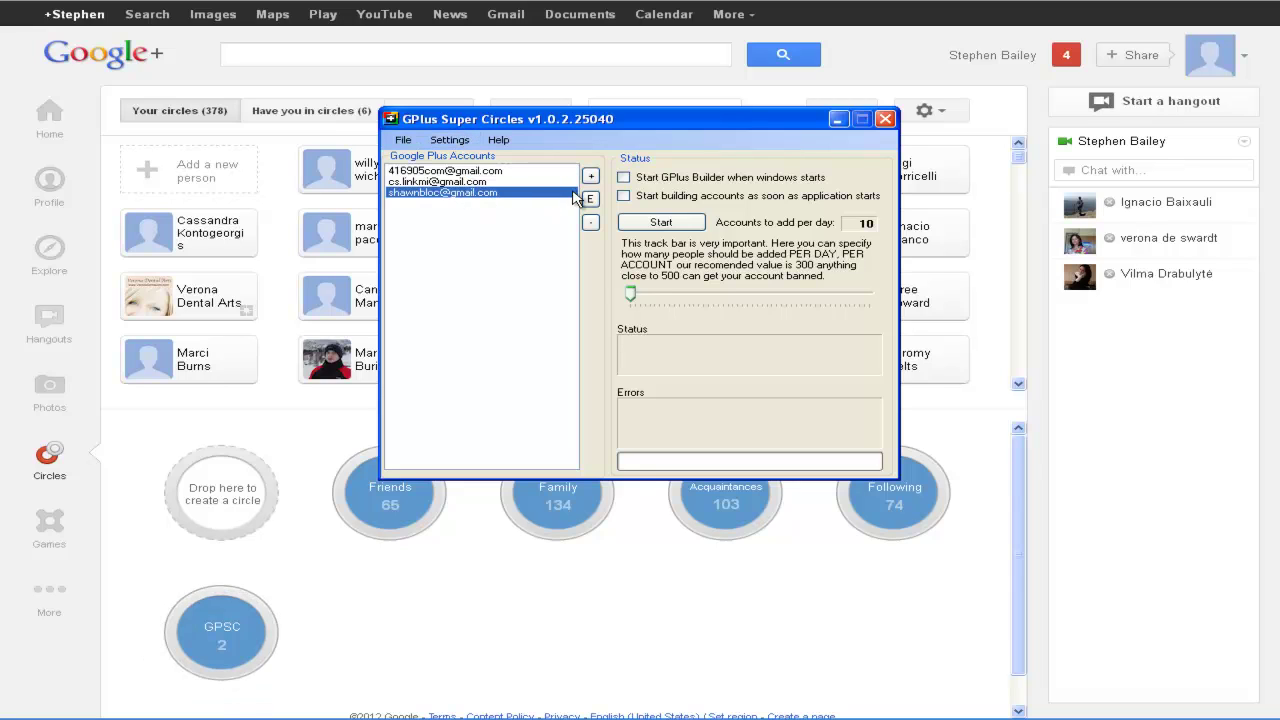
left_click(590, 222)
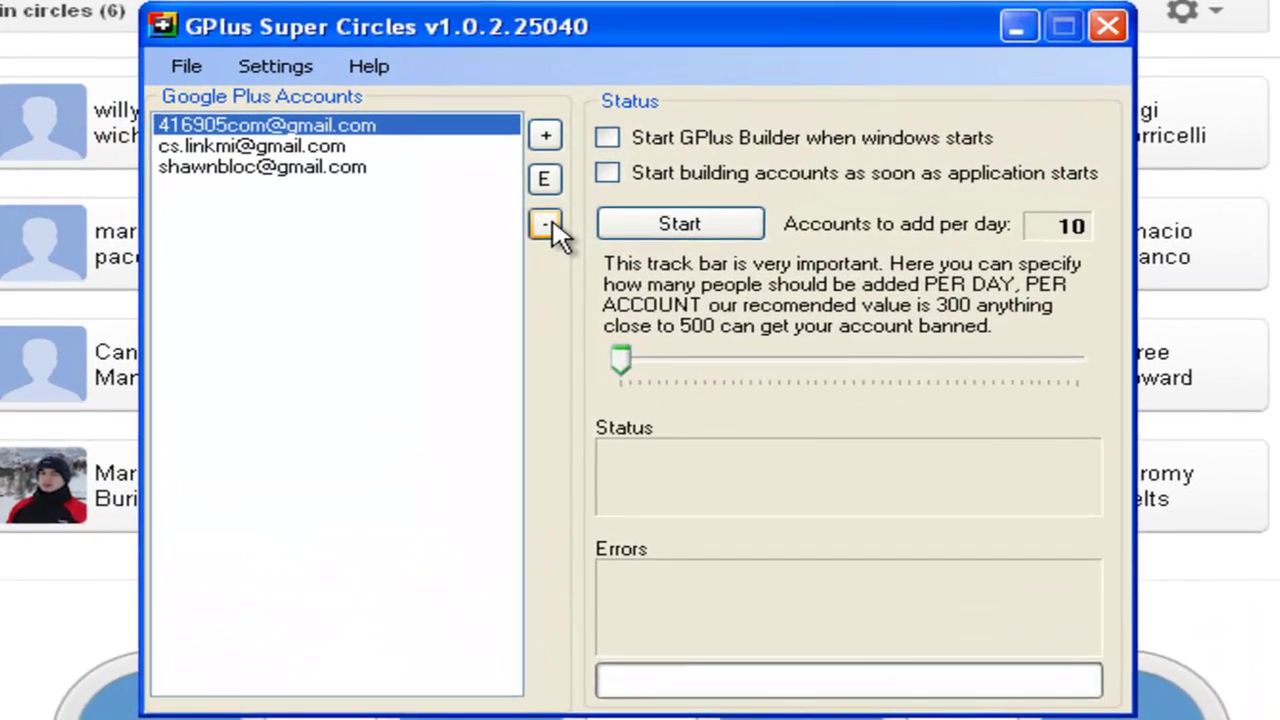
left_click(576, 225)
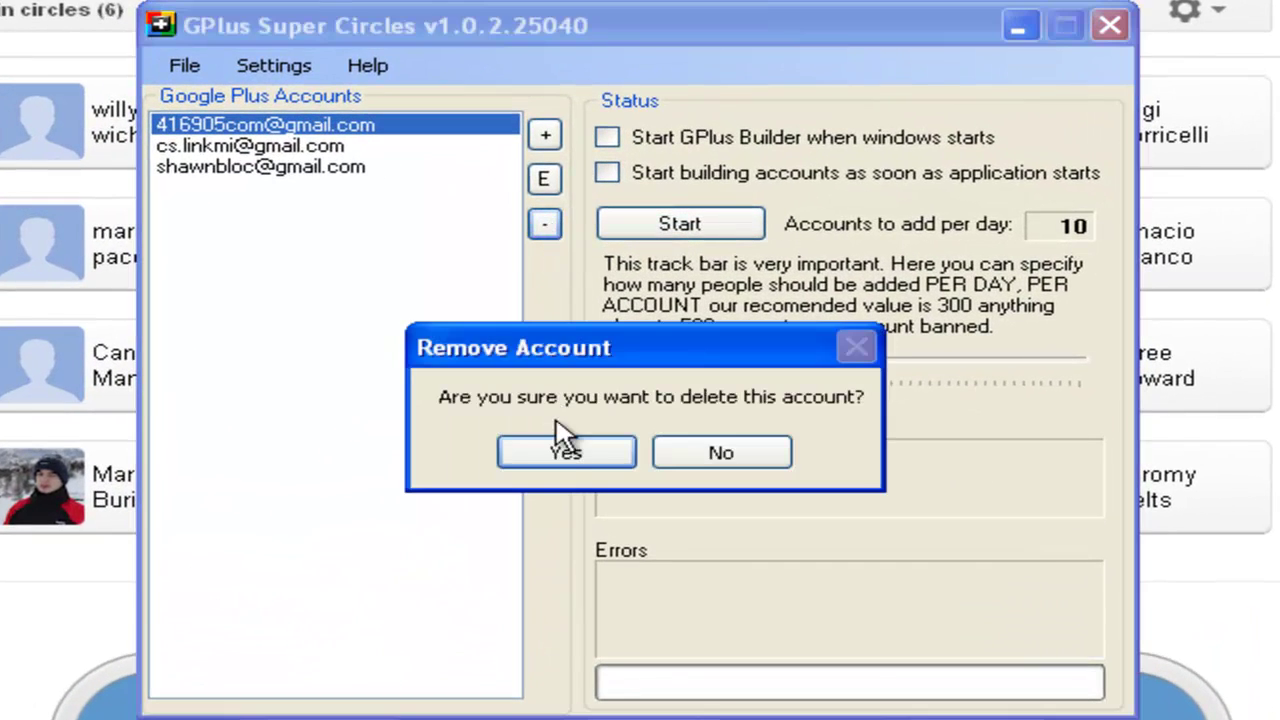
left_click(560, 448)
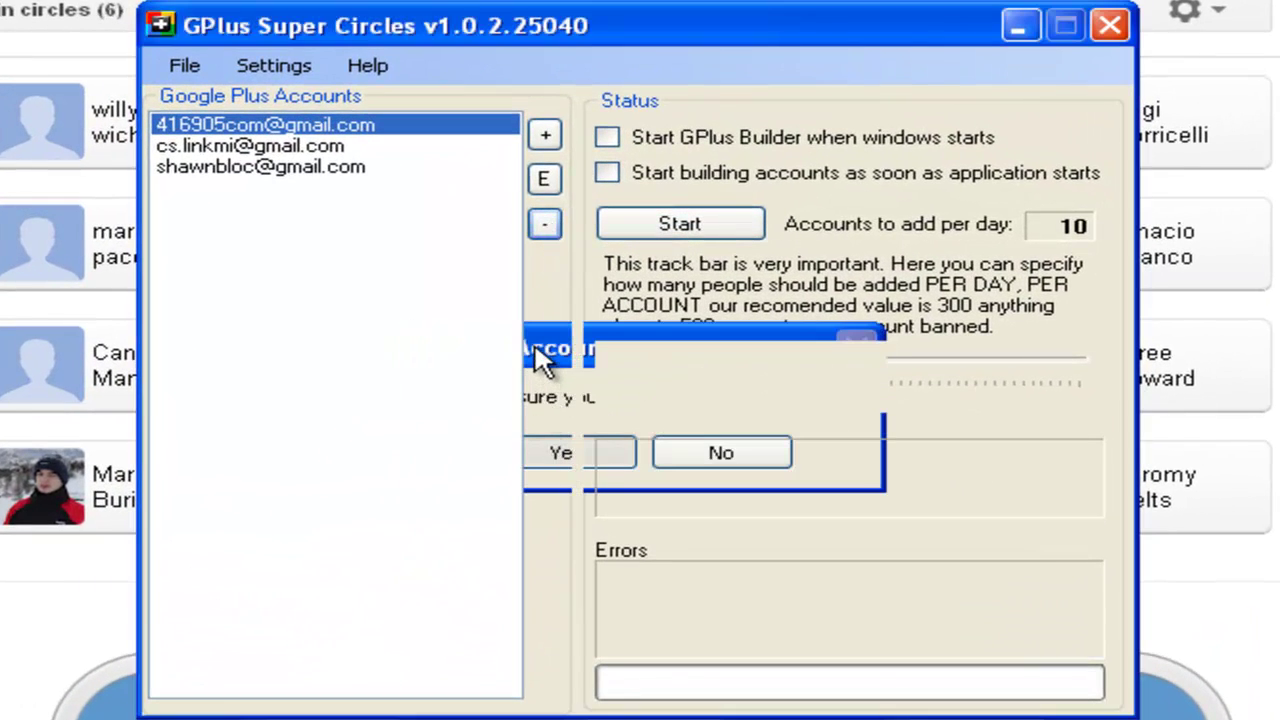
left_click(541, 236)
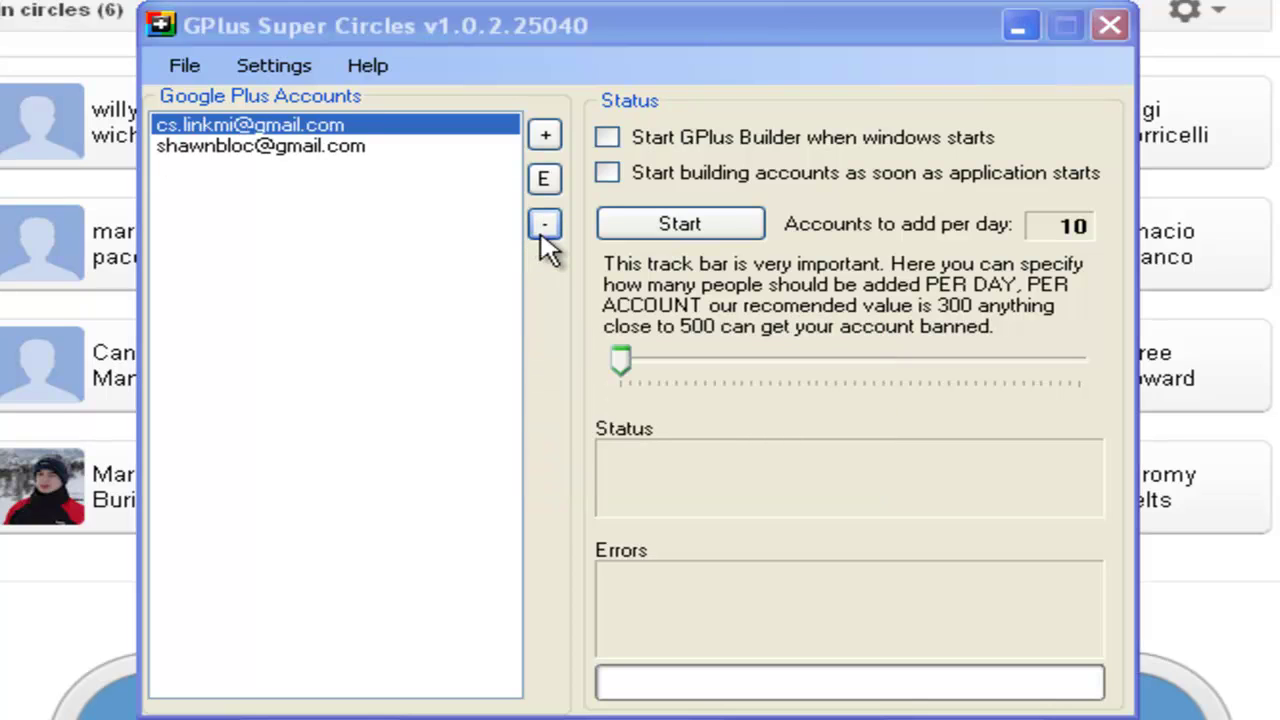
left_click(572, 450)
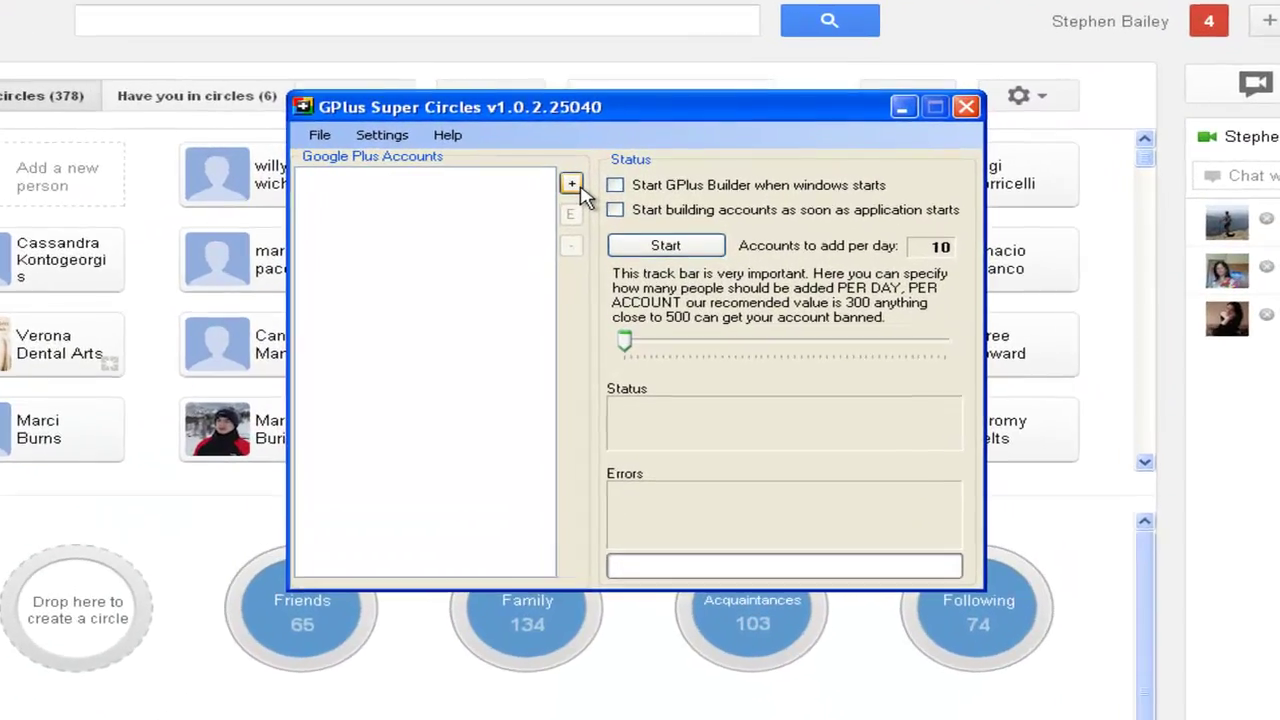
Step: Add a new account with the account e-mail, its password, and category 'Google Plus Tutorials'
left_click(591, 177)
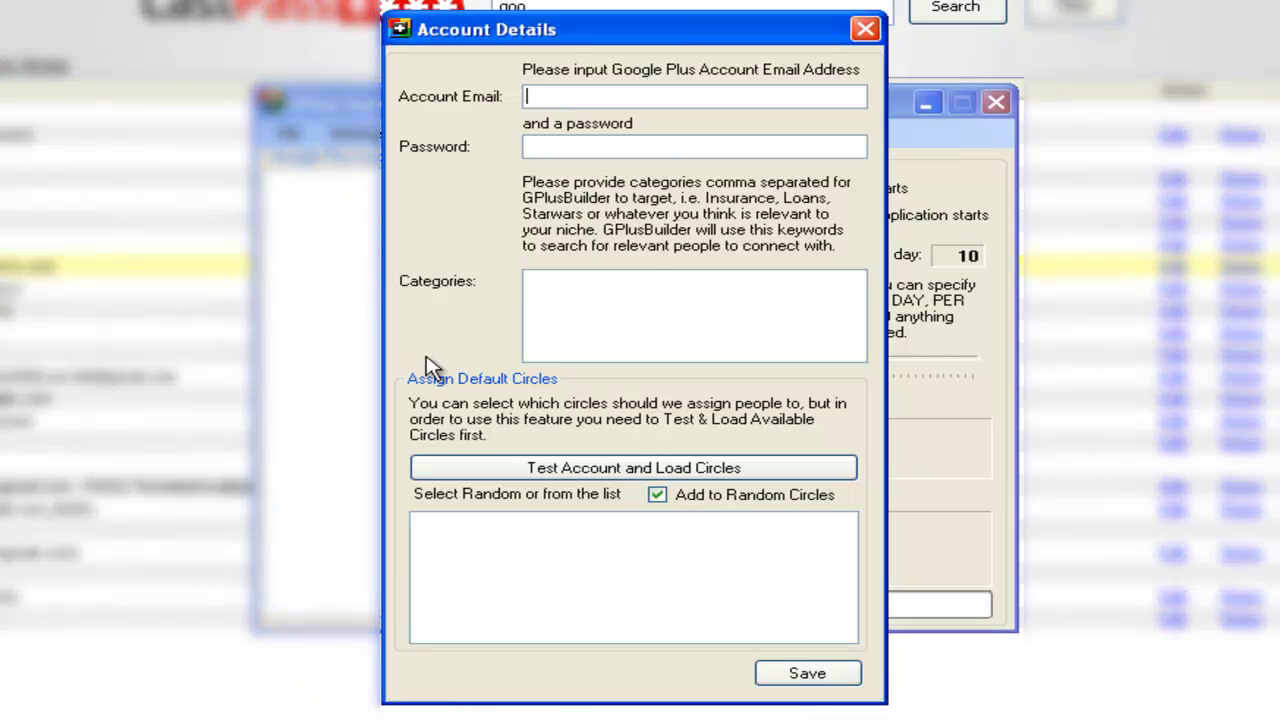
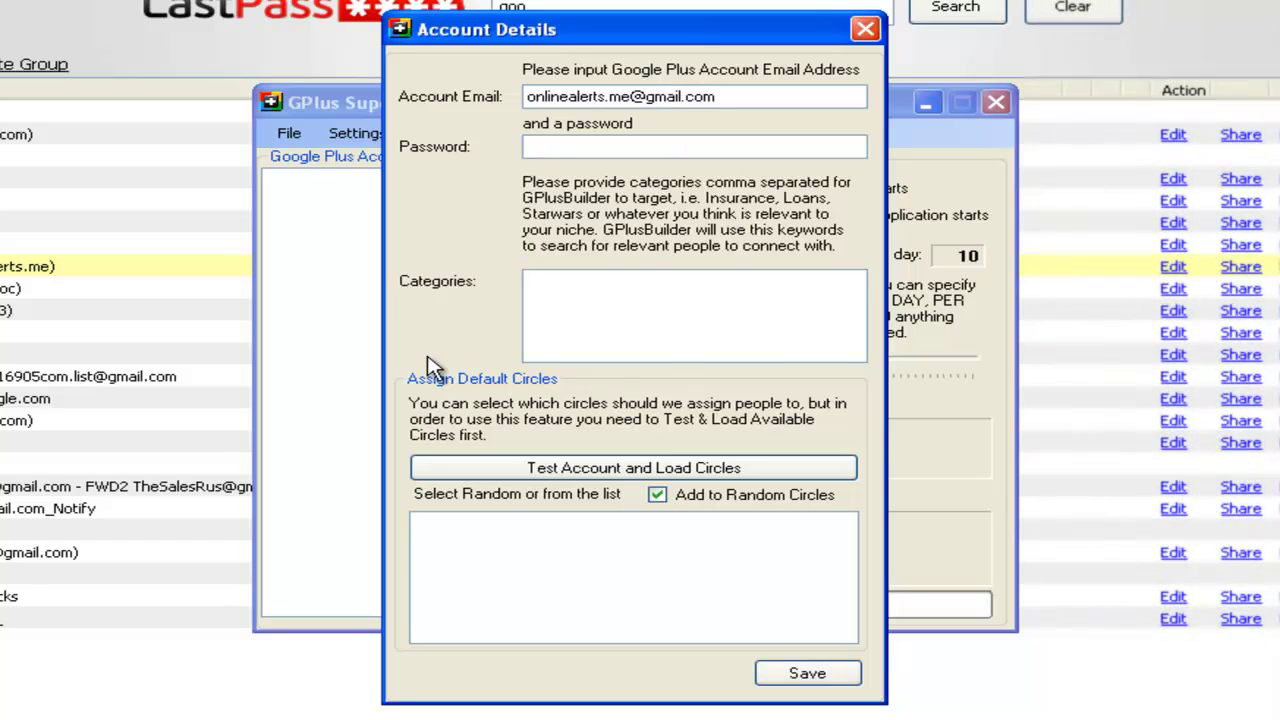
key("Tab")
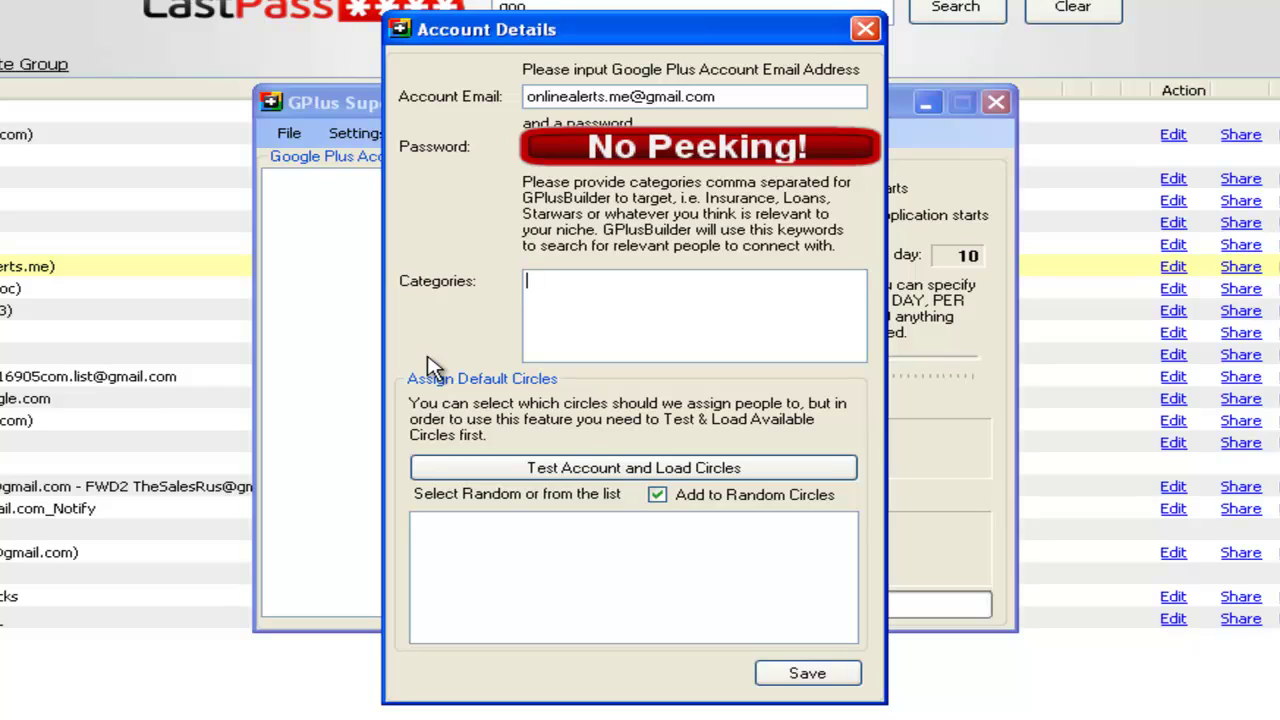
type("Google Plus Tu")
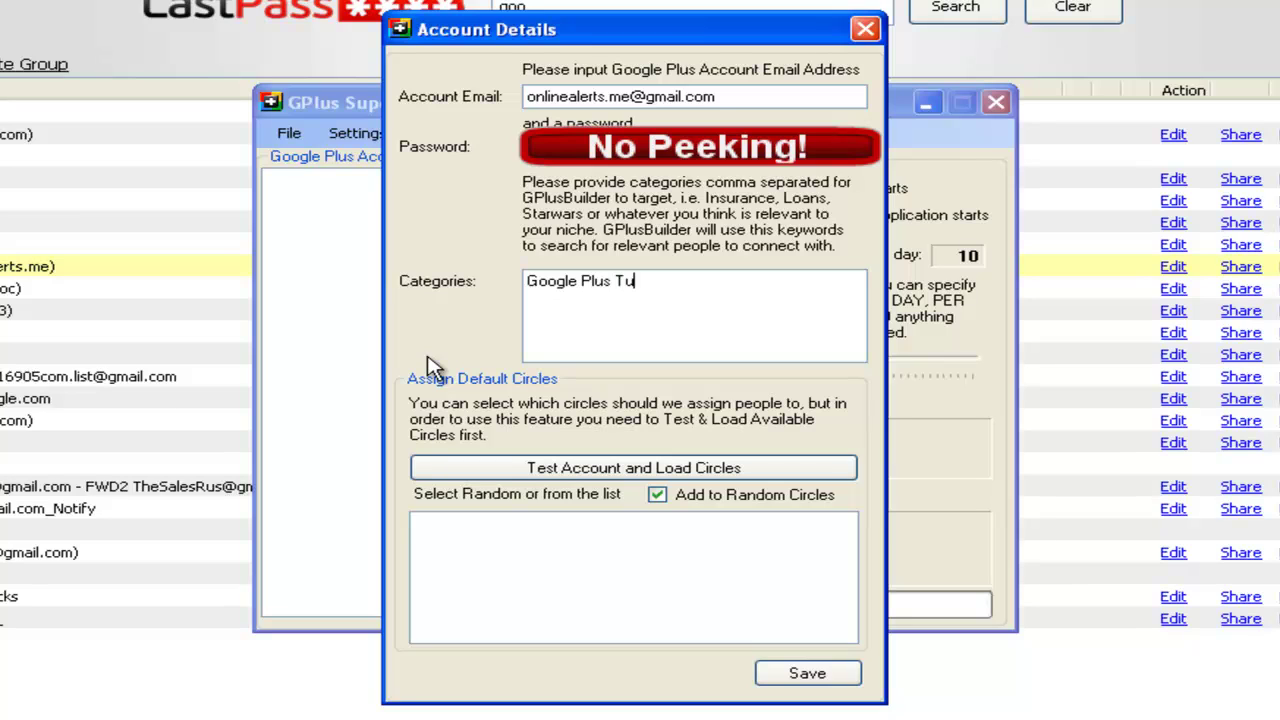
type("torials")
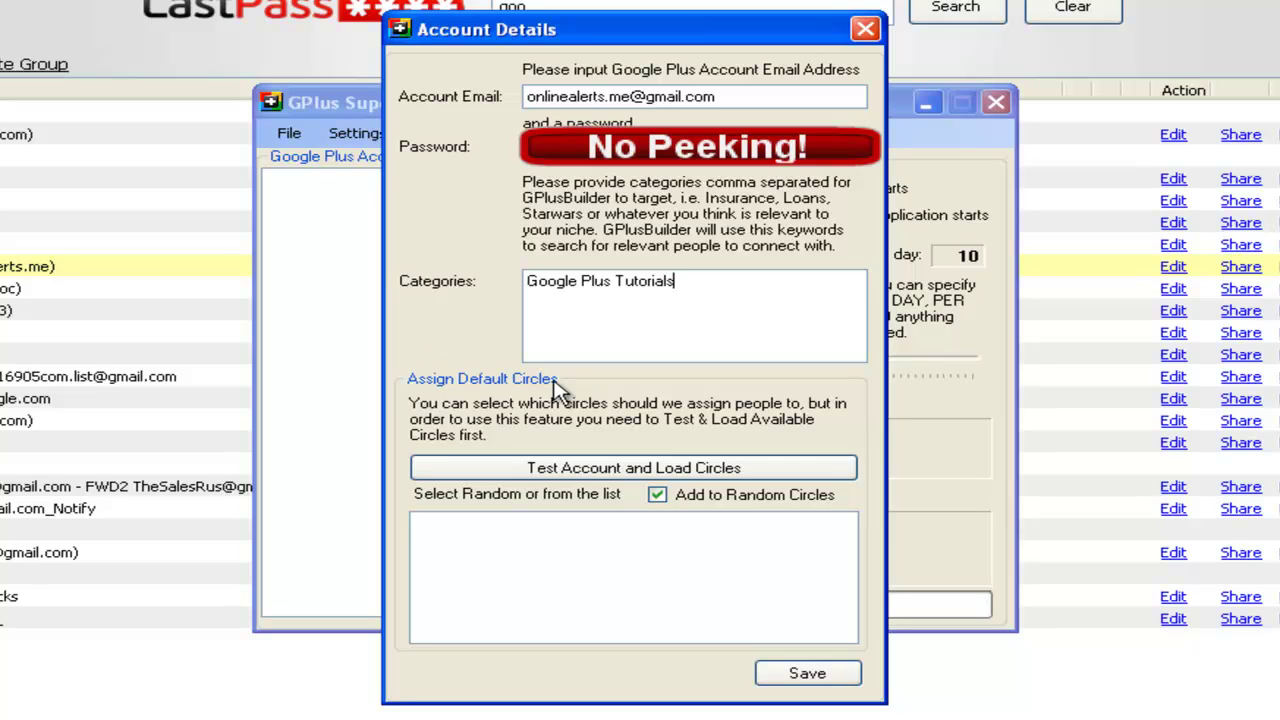
Step: Test the account, load its circles, tick GPSC as the target circle, and save
left_click(576, 470)
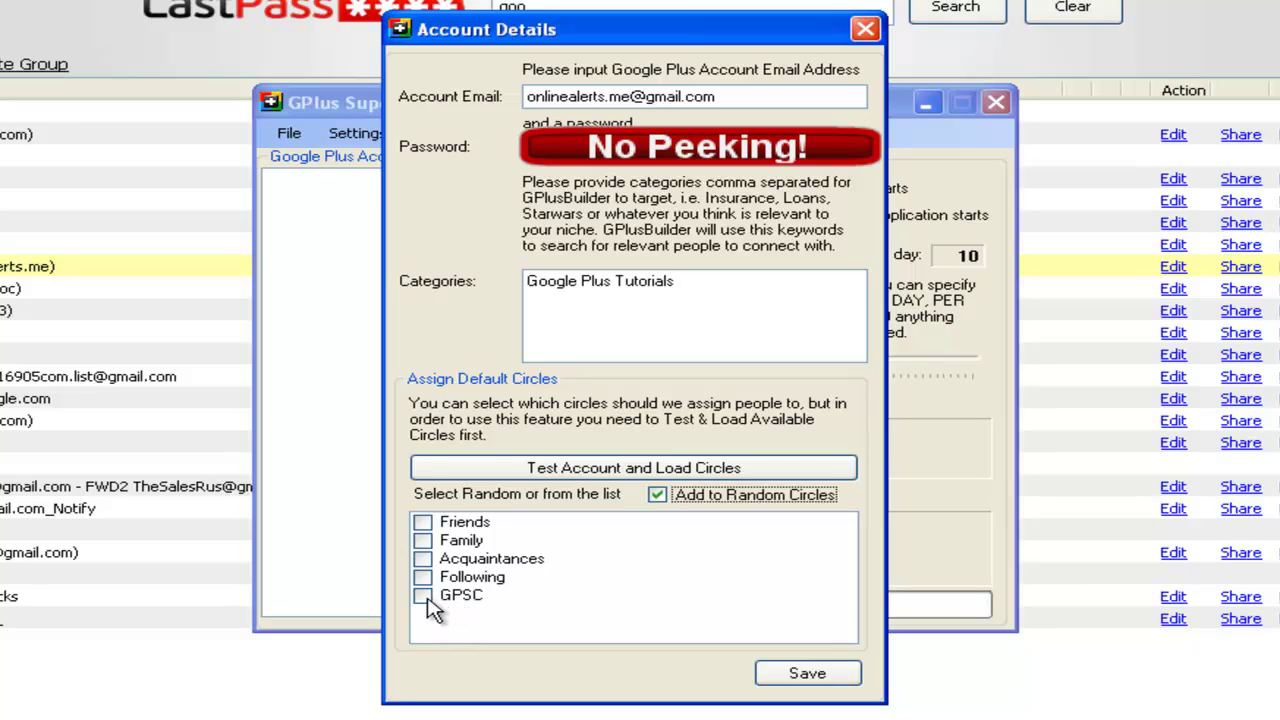
left_click(428, 603)
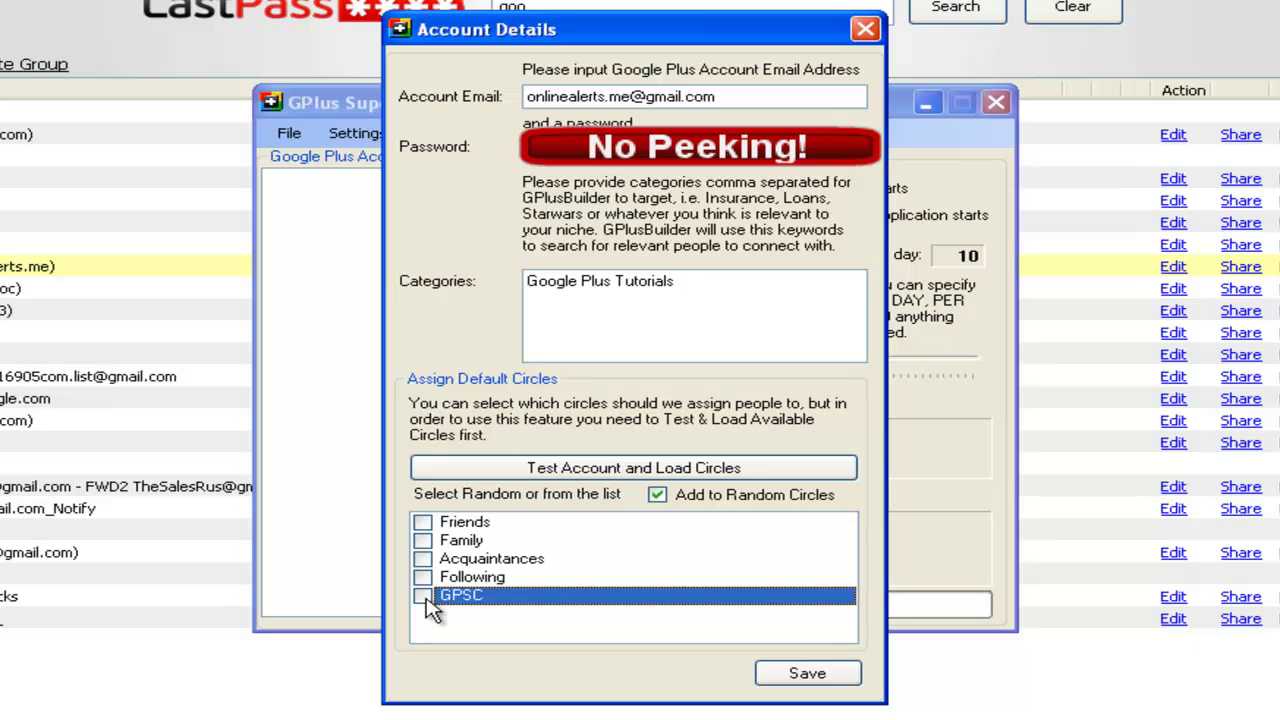
left_click(424, 597)
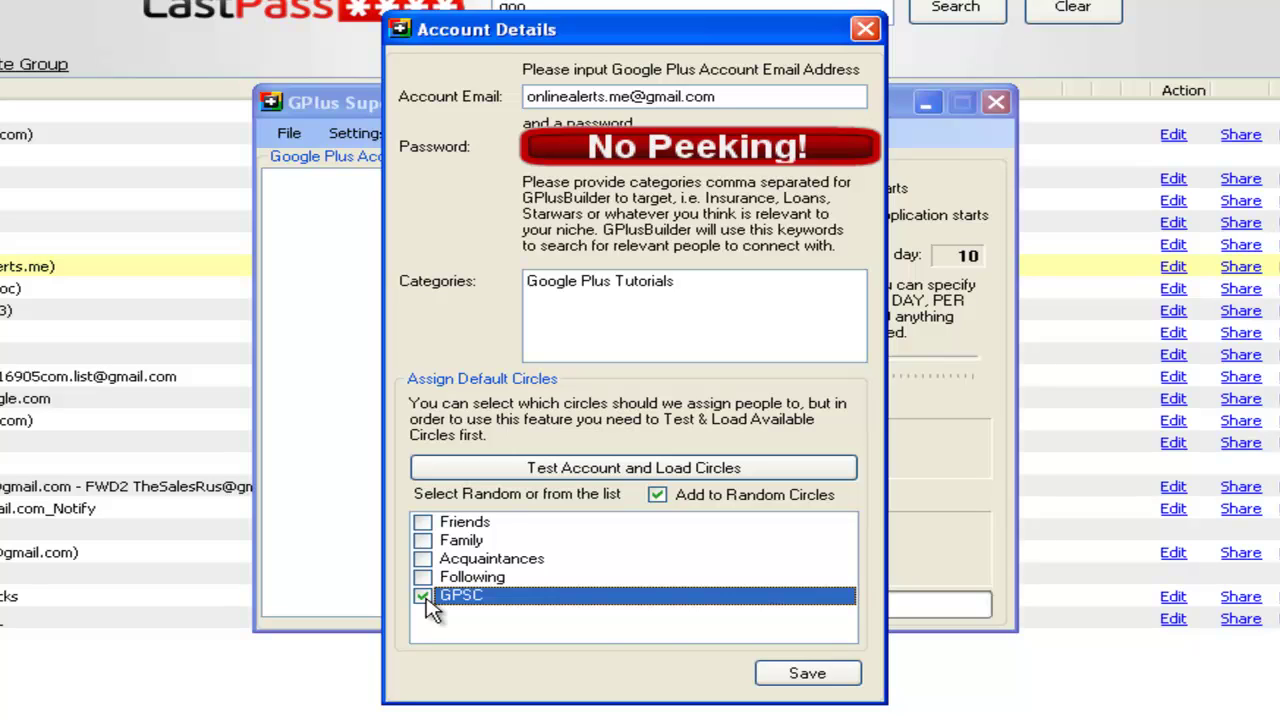
left_click(779, 673)
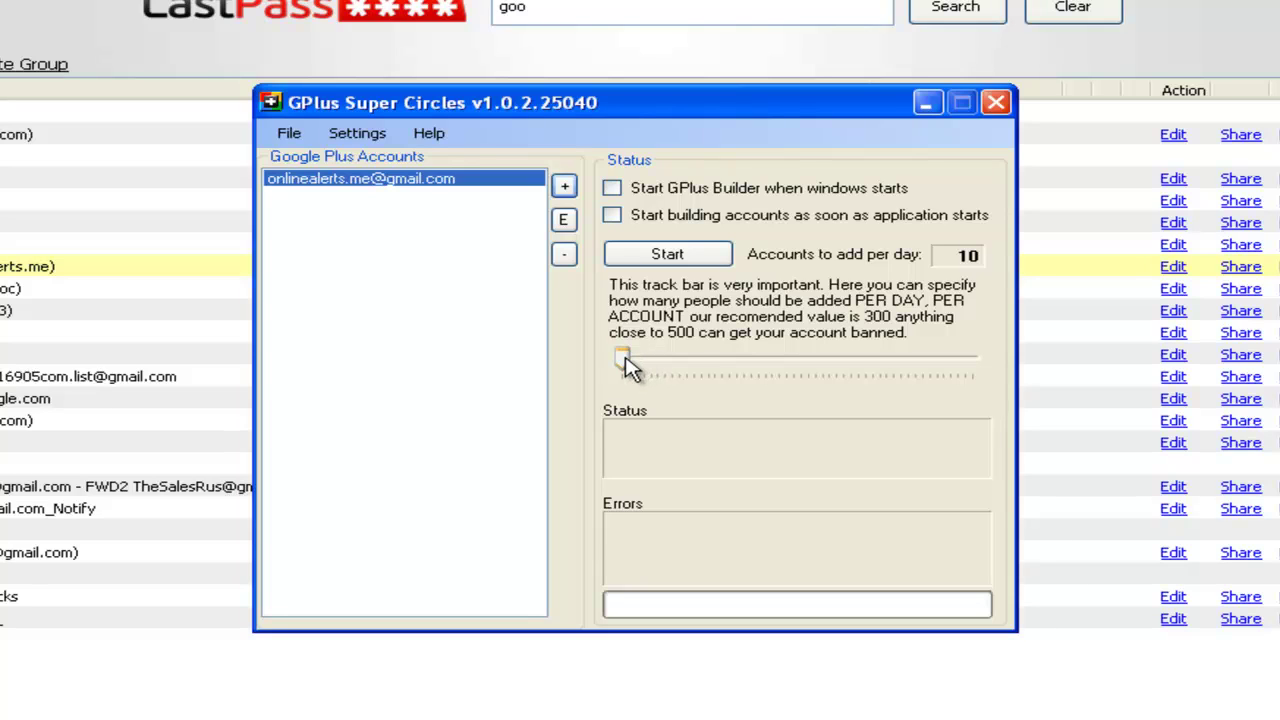
Step: Set the Accounts to add per day slider to 201
left_click_drag(625, 367, 1005, 380)
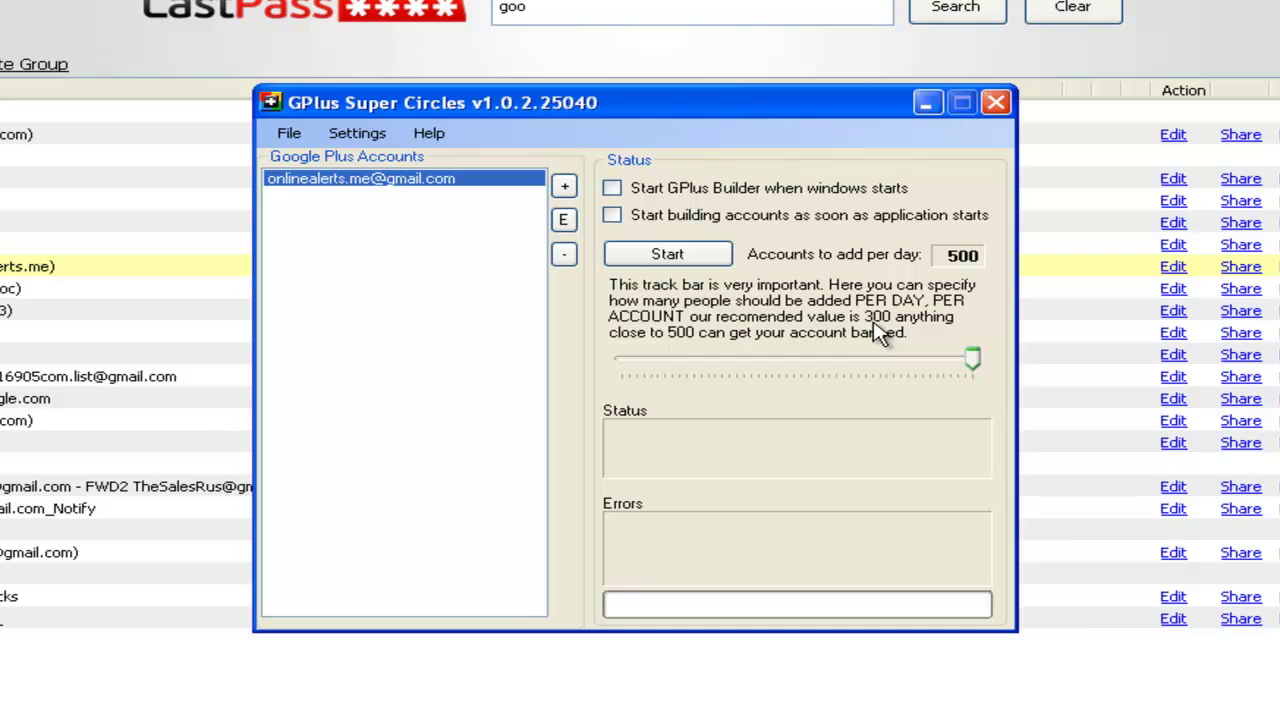
left_click_drag(974, 362, 763, 369)
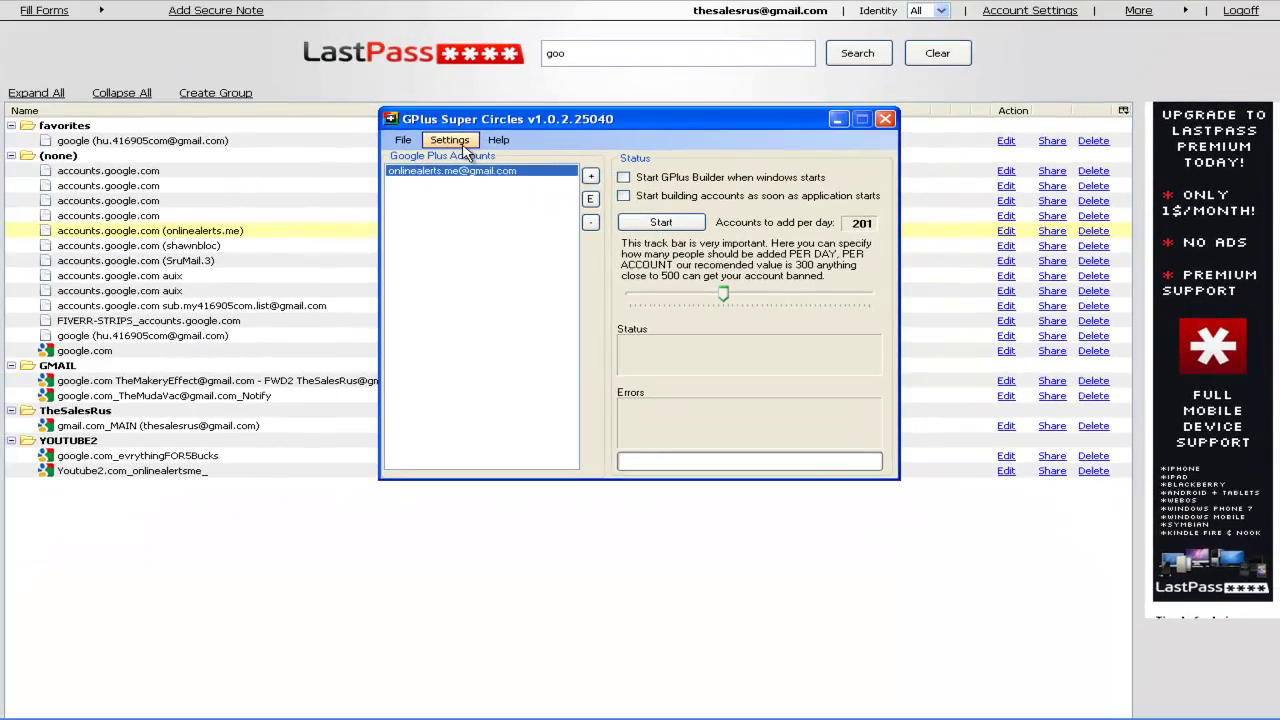
Step: In Settings, set Follower Tolerance to 3 Days and confirm with OK
left_click(463, 147)
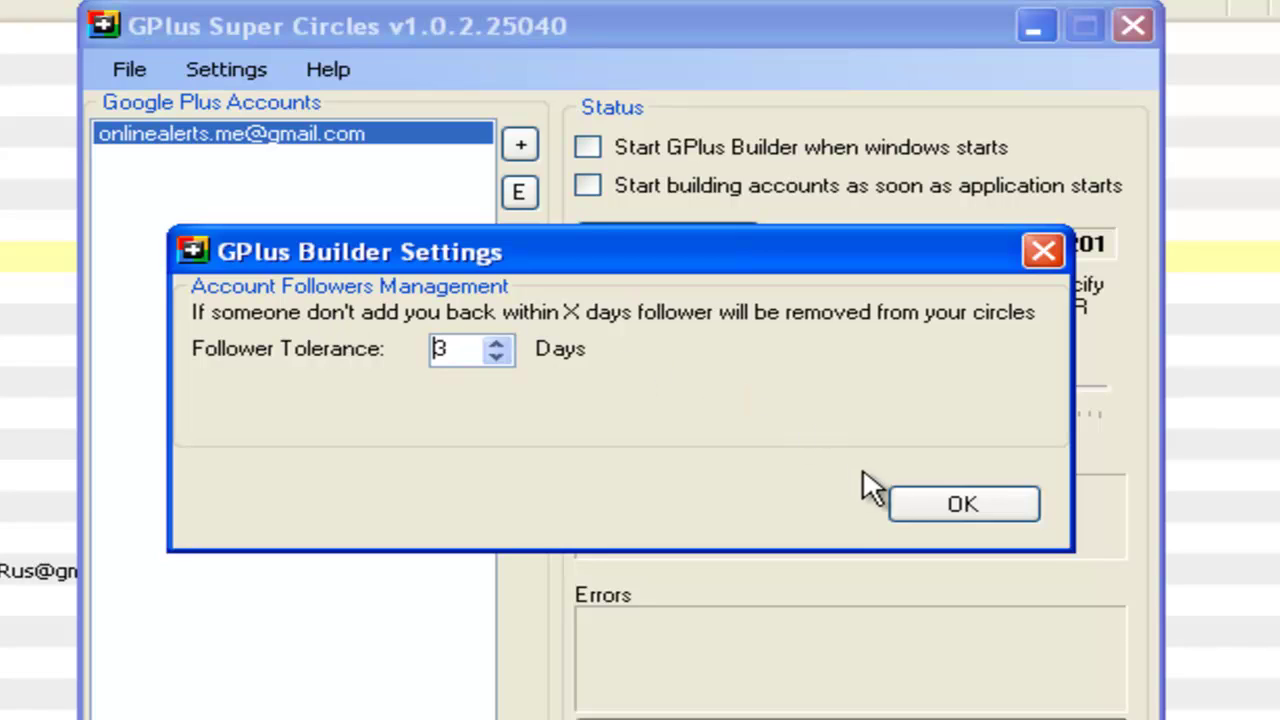
left_click(498, 345)
left_click(498, 345)
left_click(498, 345)
left_click(498, 345)
left_click(498, 345)
left_click(500, 357)
left_click(500, 357)
left_click(500, 357)
left_click(500, 357)
left_click(502, 358)
left_click(502, 358)
left_click(502, 358)
left_click(497, 343)
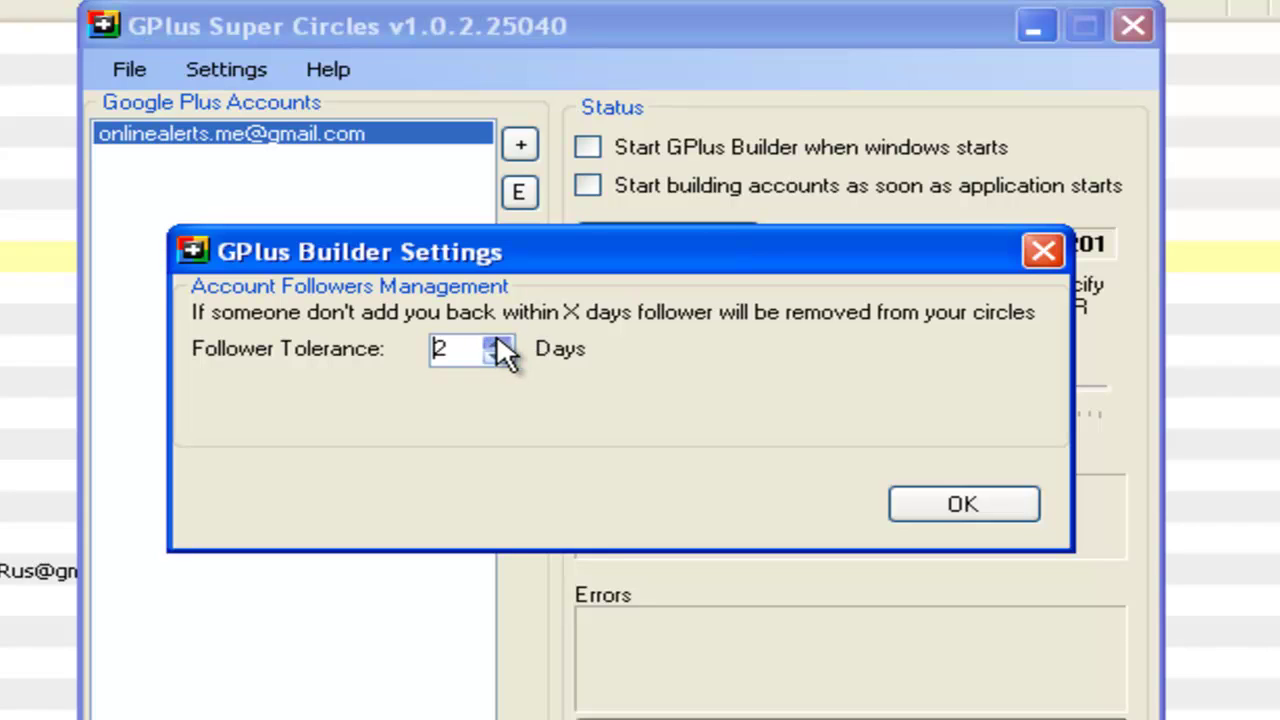
left_click(497, 343)
left_click(975, 512)
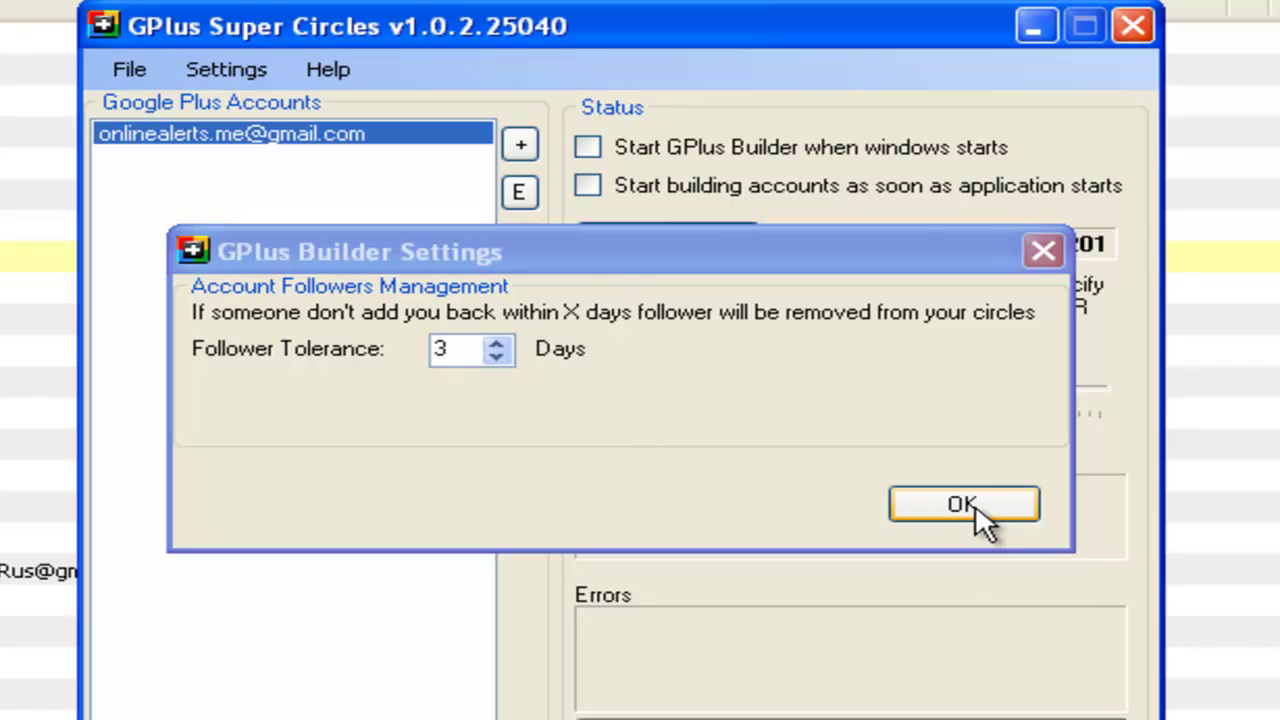